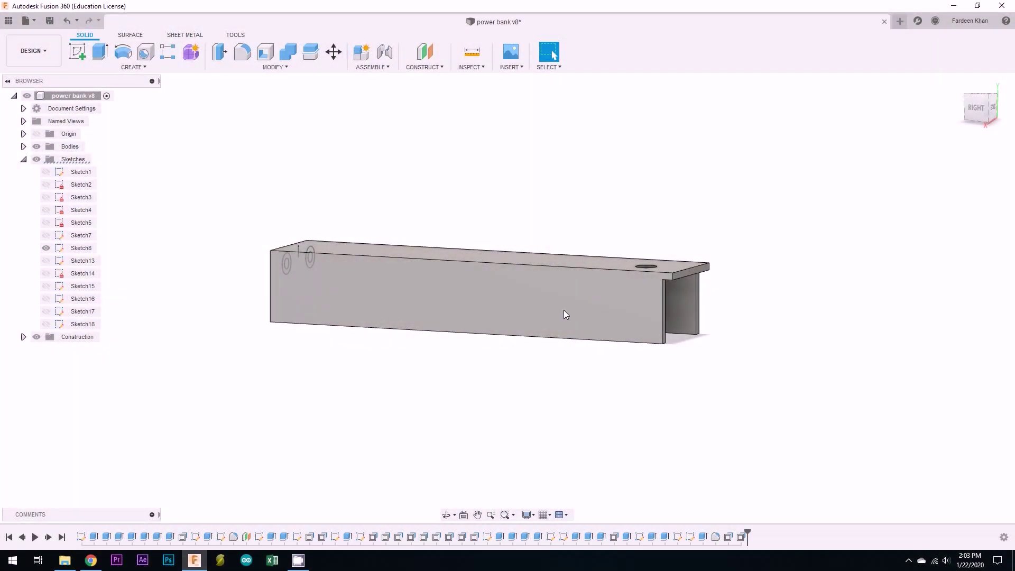
Step: Start a text sketch on the case's long side face, placing the text point near its middle
left_click(563, 310)
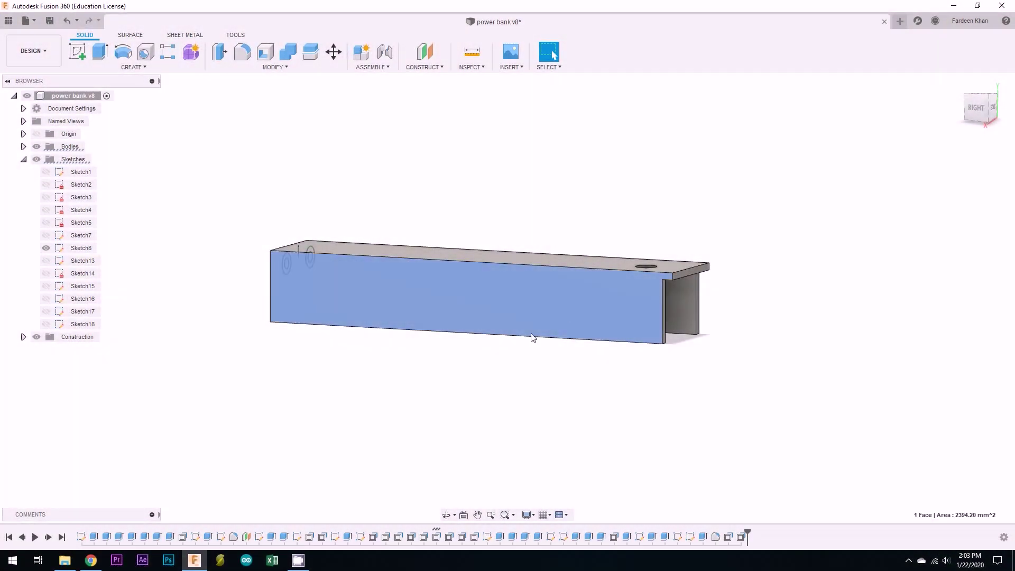
left_click(78, 59)
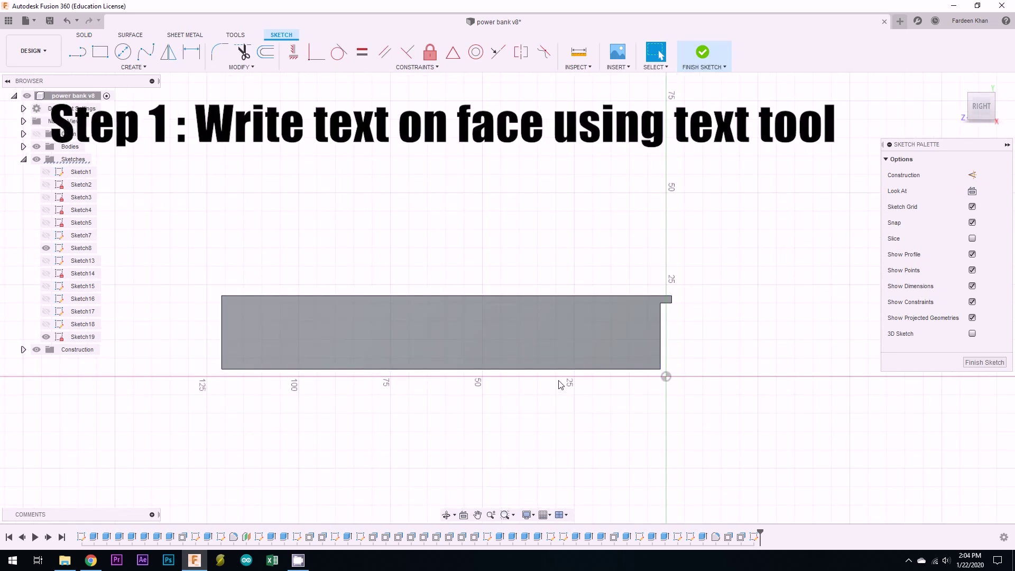
type("ste")
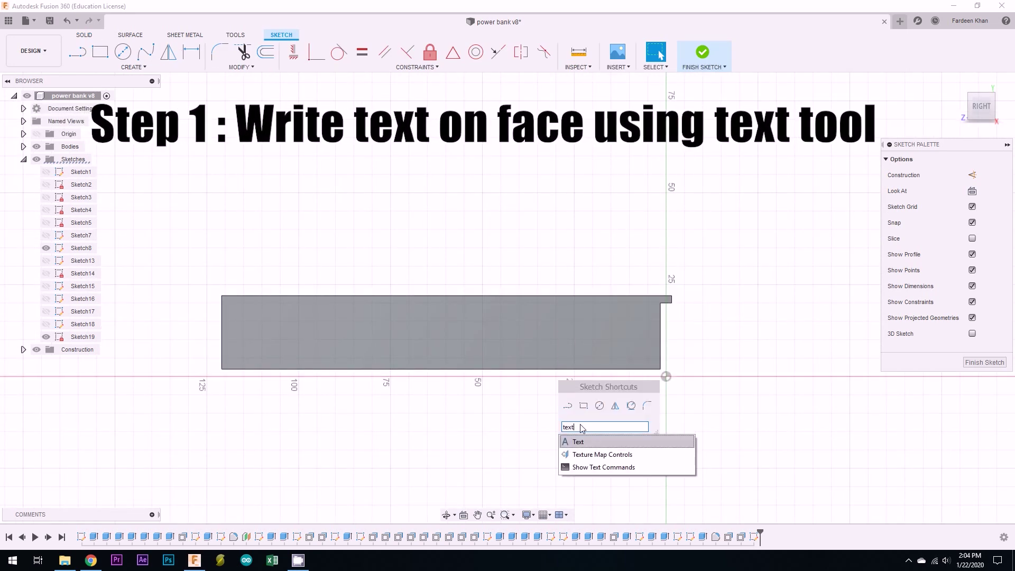
left_click(582, 438)
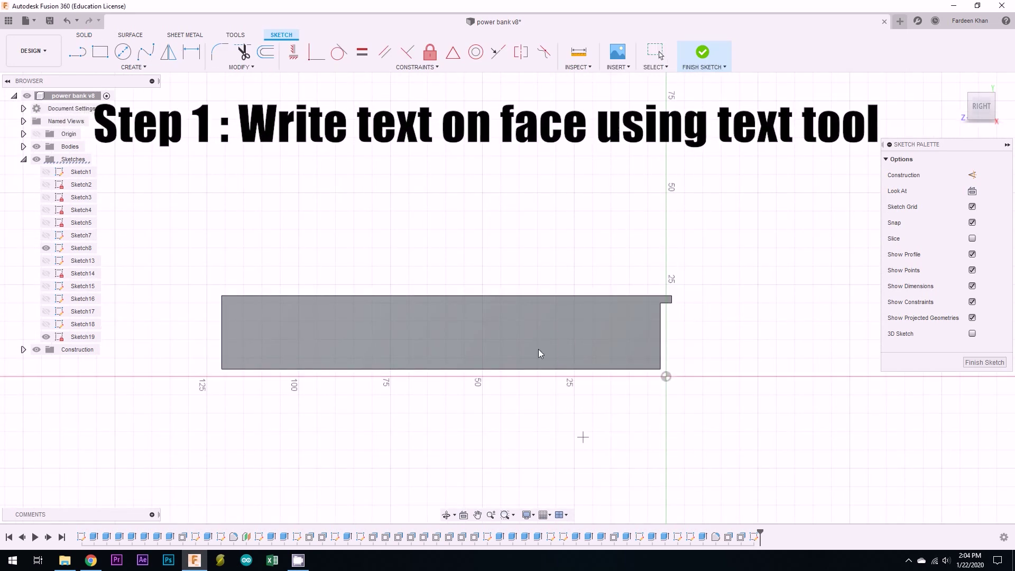
left_click(494, 315)
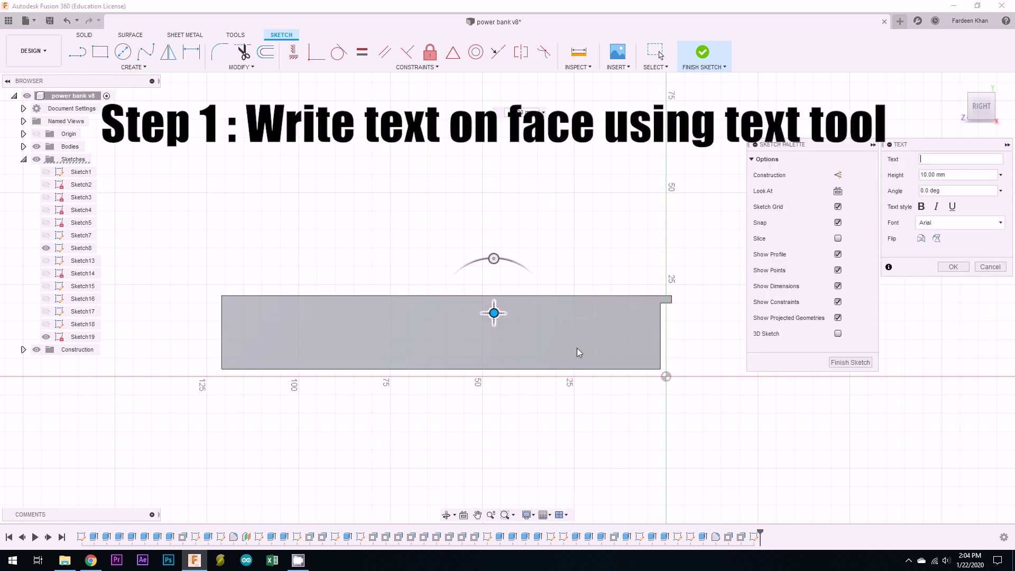
type("SUPERB TECH")
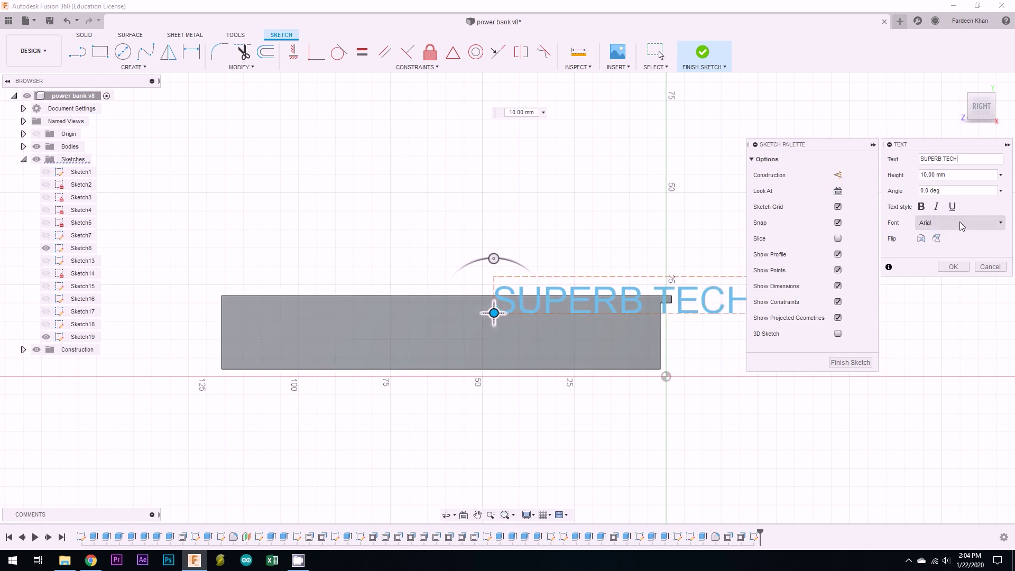
Step: Browse the font list and set the SUPERB TECH text to BigNoodleTitling
left_click(991, 228)
scroll(981, 260, "up", 5)
scroll(981, 260, "up", 3)
scroll(981, 261, "up", 5)
scroll(982, 260, "up", 5)
scroll(976, 261, "down", 3)
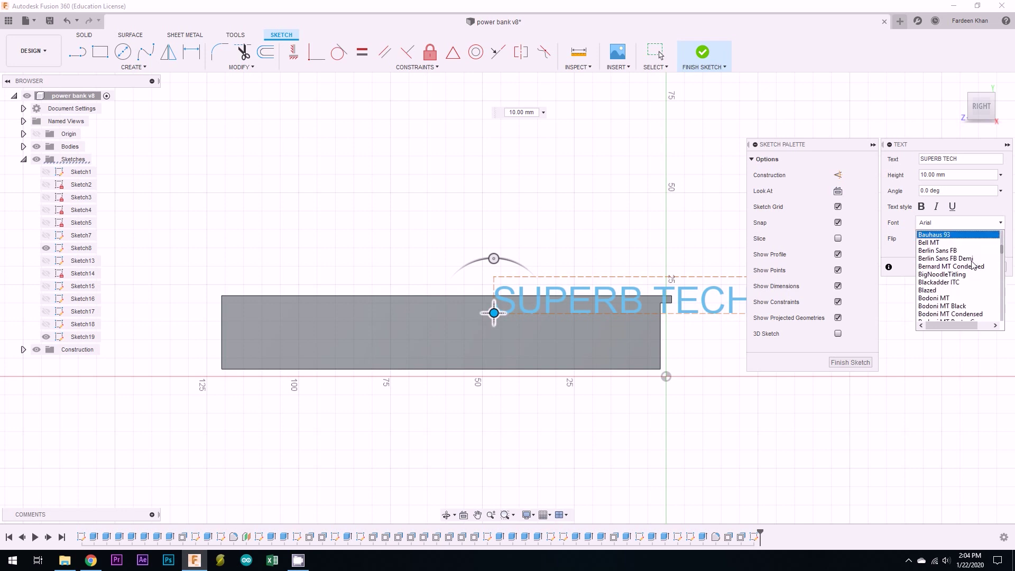
scroll(973, 264, "down", 2)
scroll(973, 264, "down", 1)
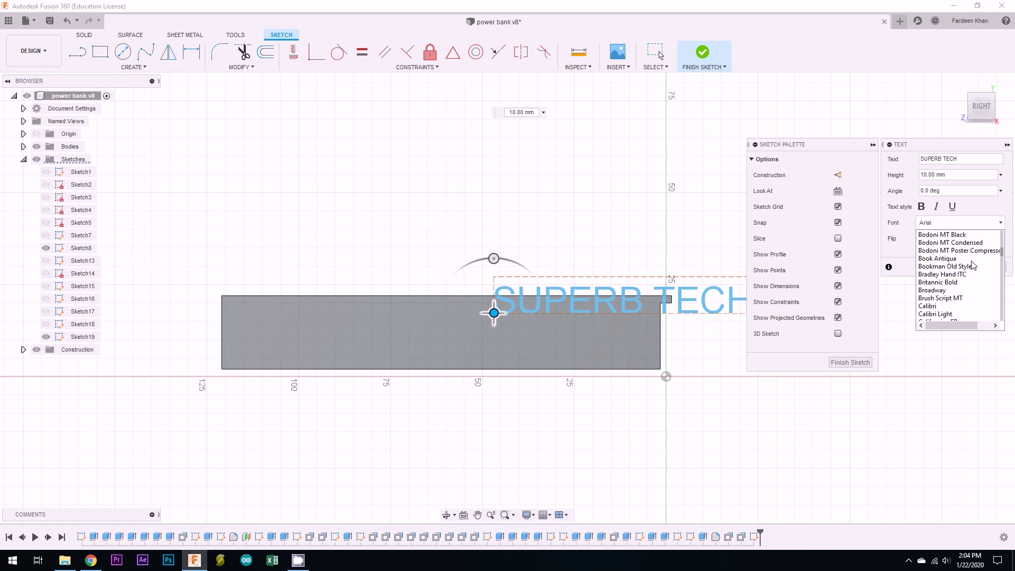
scroll(973, 264, "up", 3)
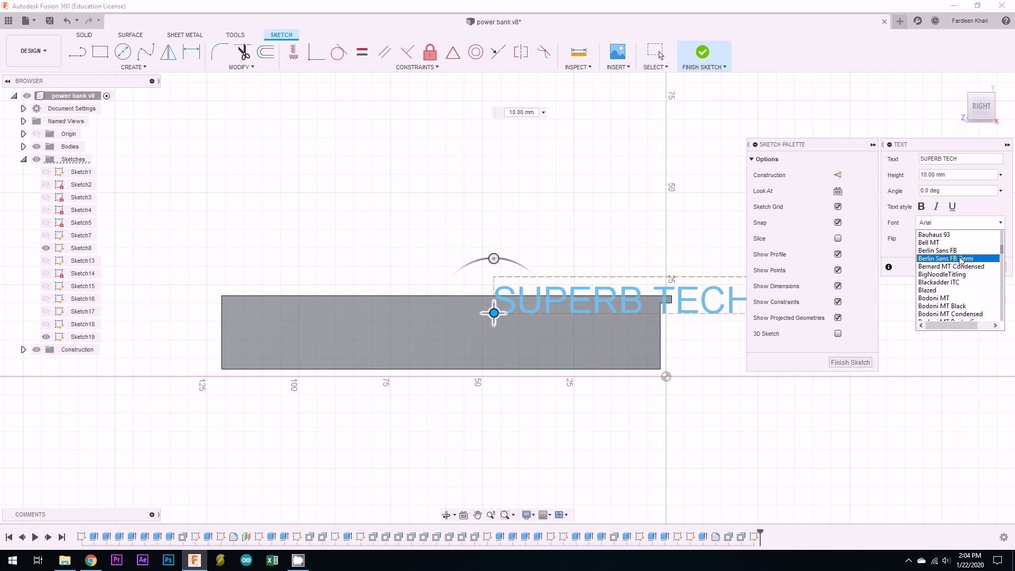
scroll(959, 260, "down", 1)
left_click(959, 251)
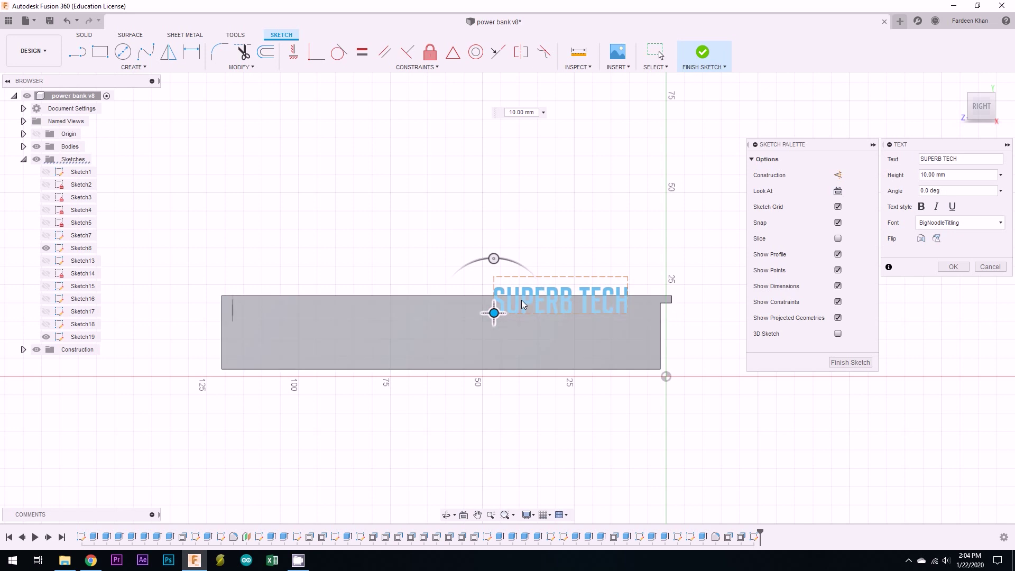
Step: Drag the SUPERB TECH text into place on the side face and finish the sketch
left_click_drag(522, 304, 576, 258)
scroll(460, 274, "down", 3)
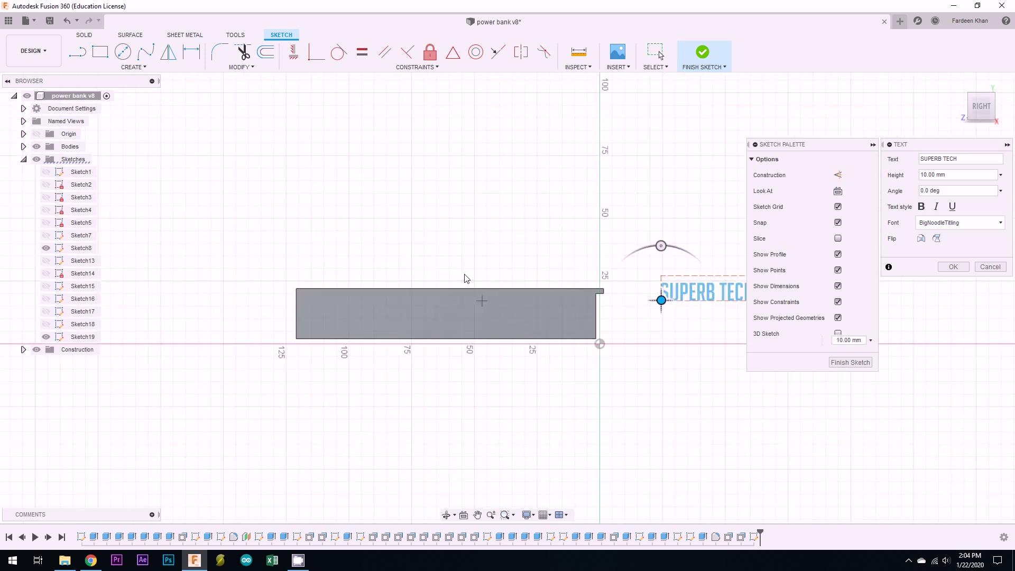
left_click_drag(661, 302, 492, 329)
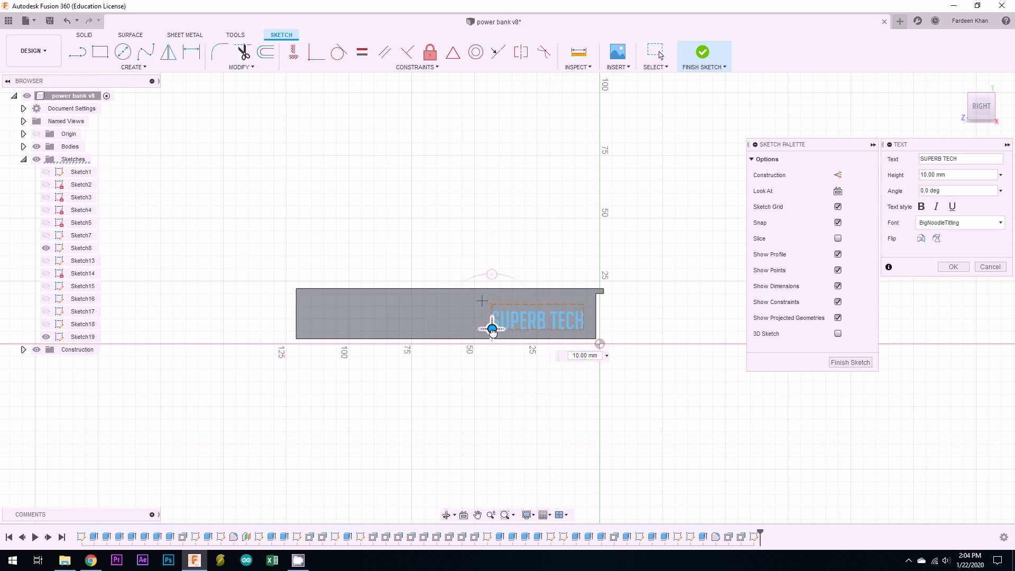
scroll(536, 319, "up", 3)
scroll(502, 328, "up", 3)
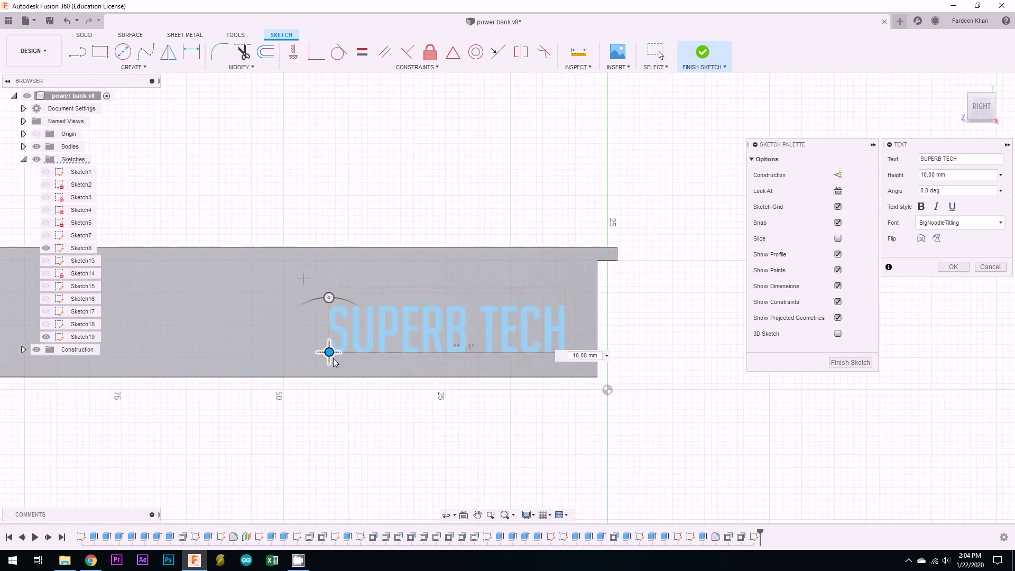
left_click_drag(329, 353, 317, 312)
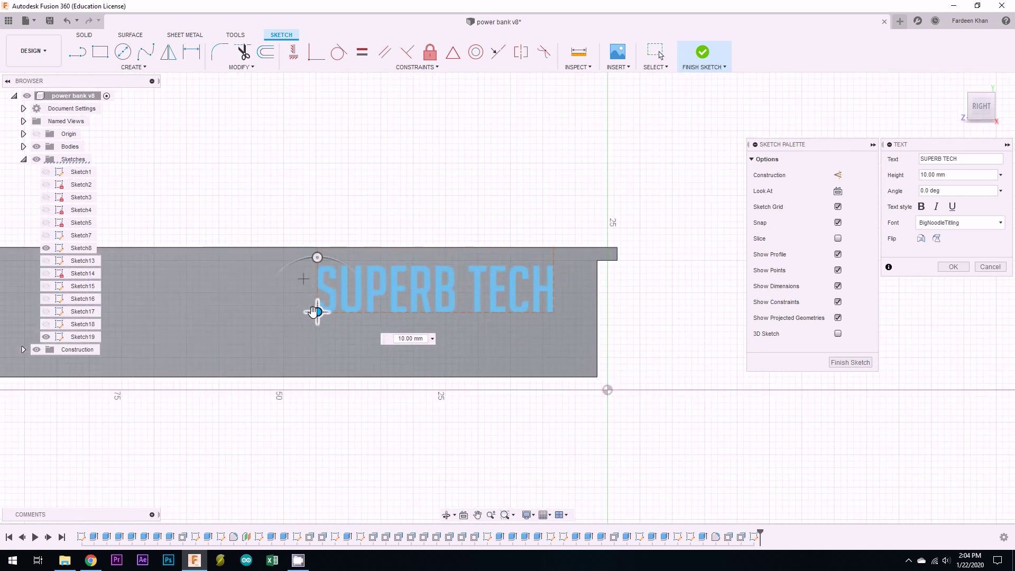
mouse_move(317, 312)
left_mouse_down()
mouse_move(337, 348)
mouse_move(324, 340)
mouse_move(326, 351)
left_mouse_up()
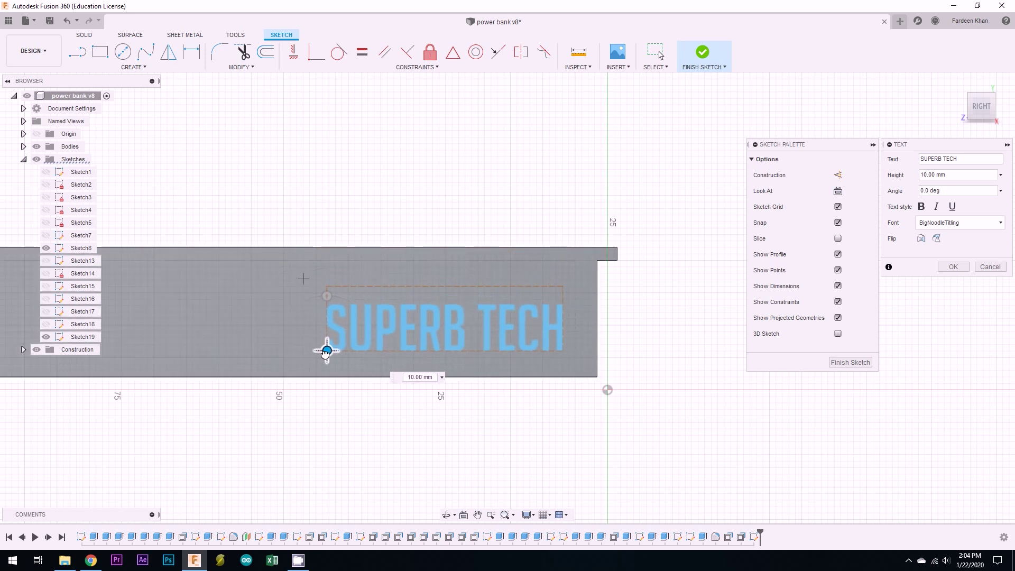
left_click(703, 55)
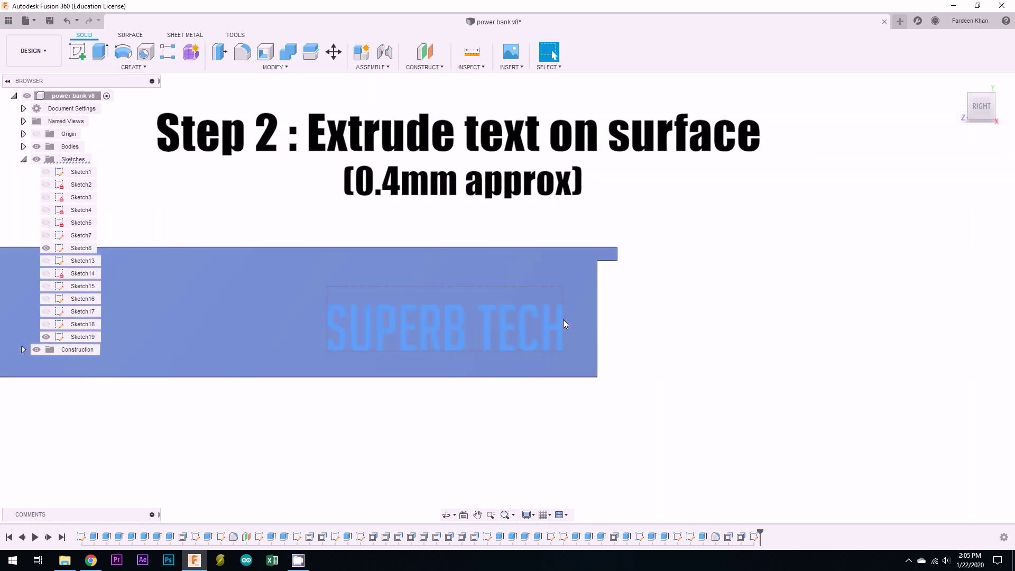
Step: Extrude the SUPERB TECH text profile 0.4 mm outward, joined to the case body
type("s")
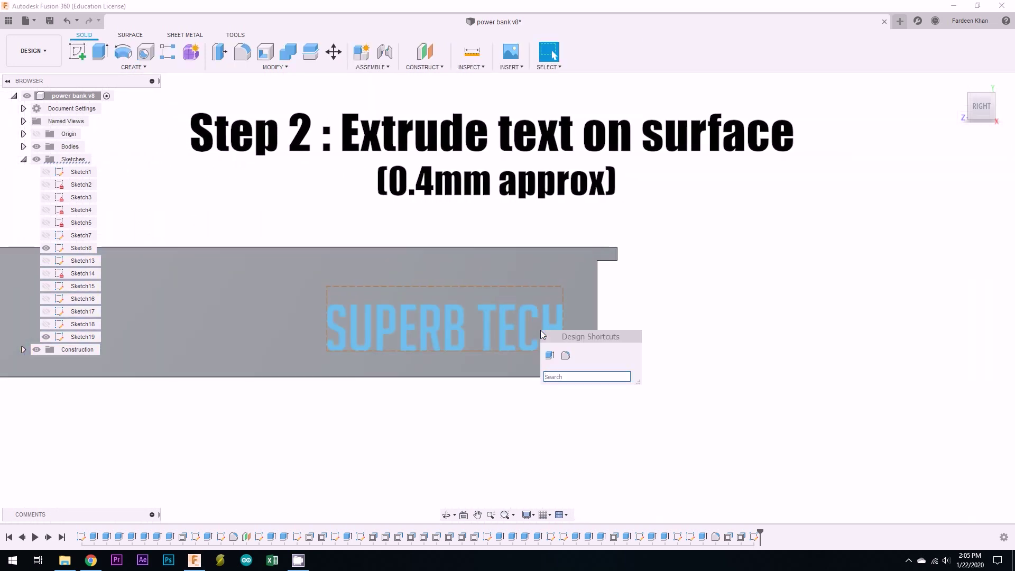
type("EXt")
key("Down")
key("Down")
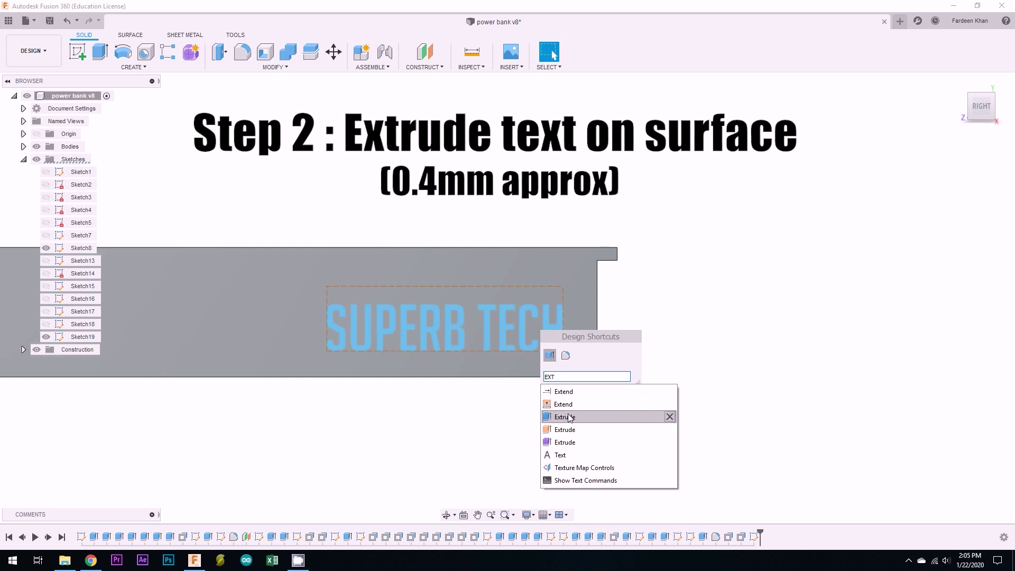
key("Return")
left_click(530, 316)
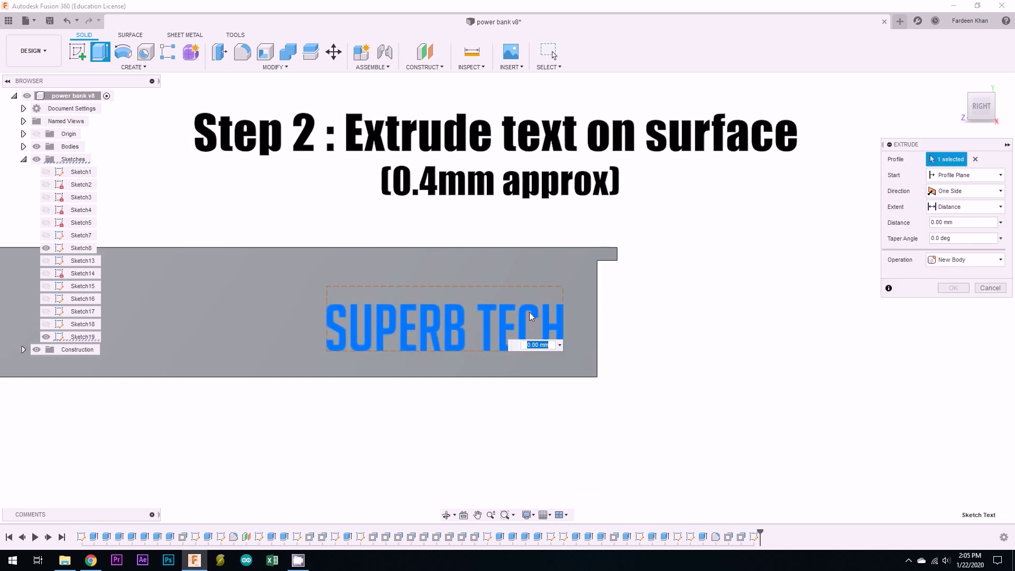
mouse_move(634, 288)
middle_mouse_down("shift")
mouse_move(457, 308)
mouse_move(711, 358)
middle_mouse_up("shift")
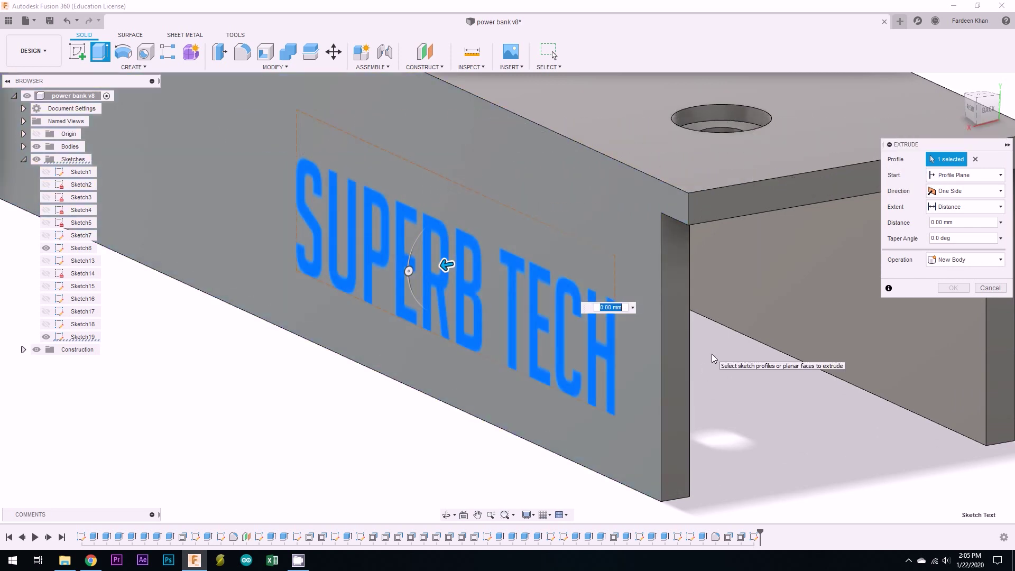
type("0.3")
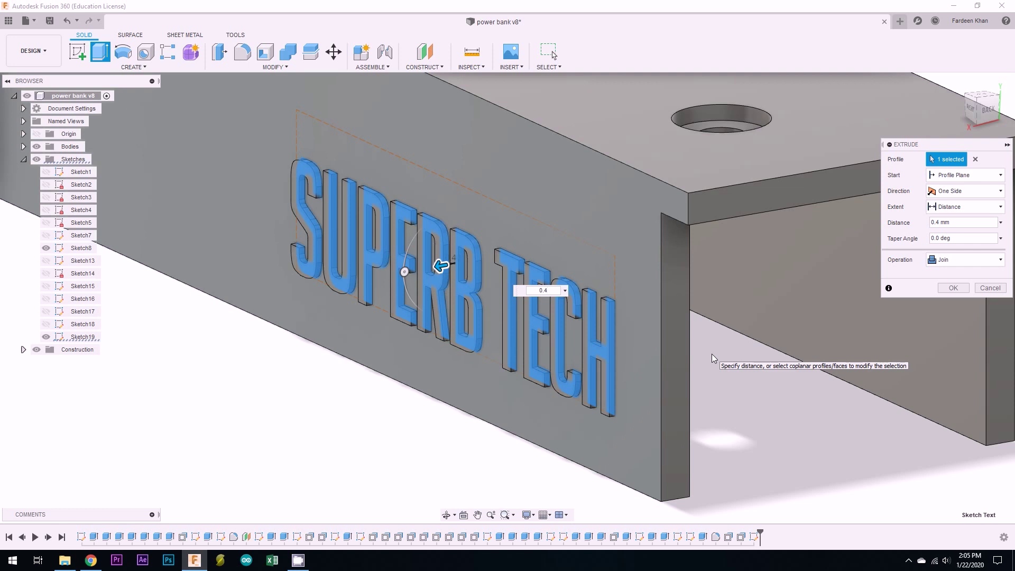
key("Return")
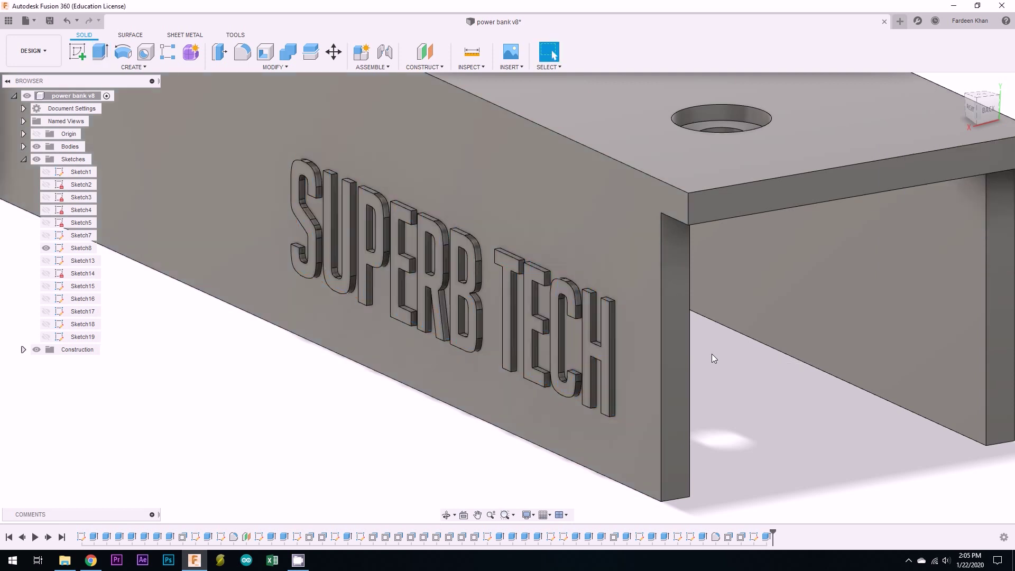
Step: Fillet the edges of the raised SUPERB TECH letters with a 0.3 mm radius
left_click(981, 97)
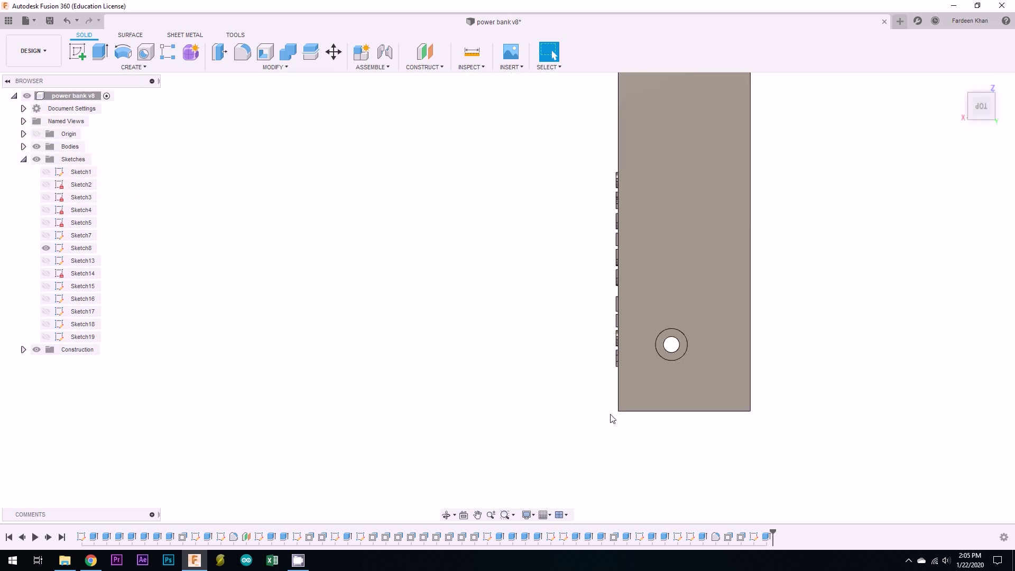
scroll(639, 223, "up", 2)
type("sFILL")
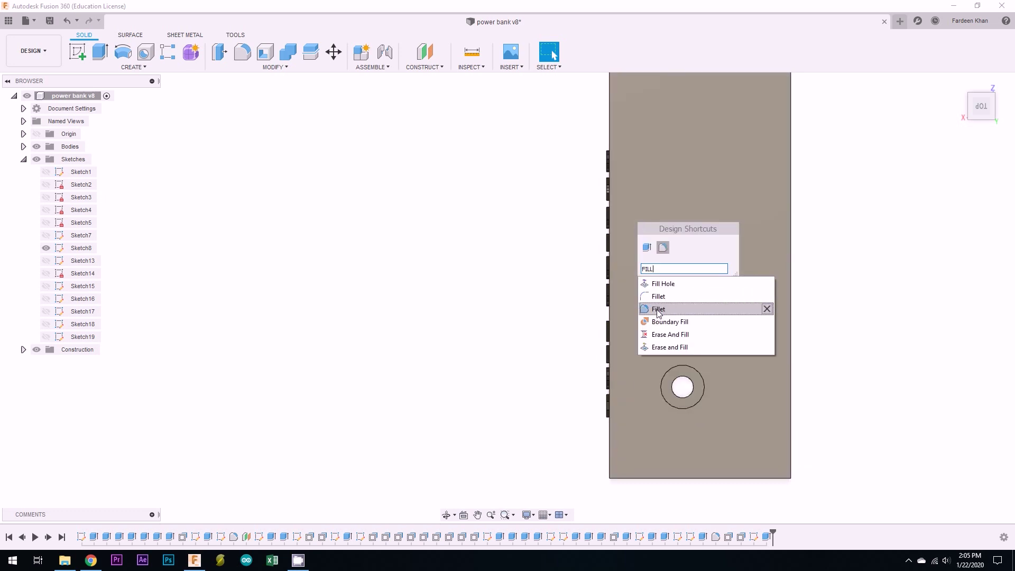
left_click(659, 311)
mouse_move(583, 137)
left_mouse_down()
mouse_move(608, 321)
mouse_move(609, 428)
left_mouse_up()
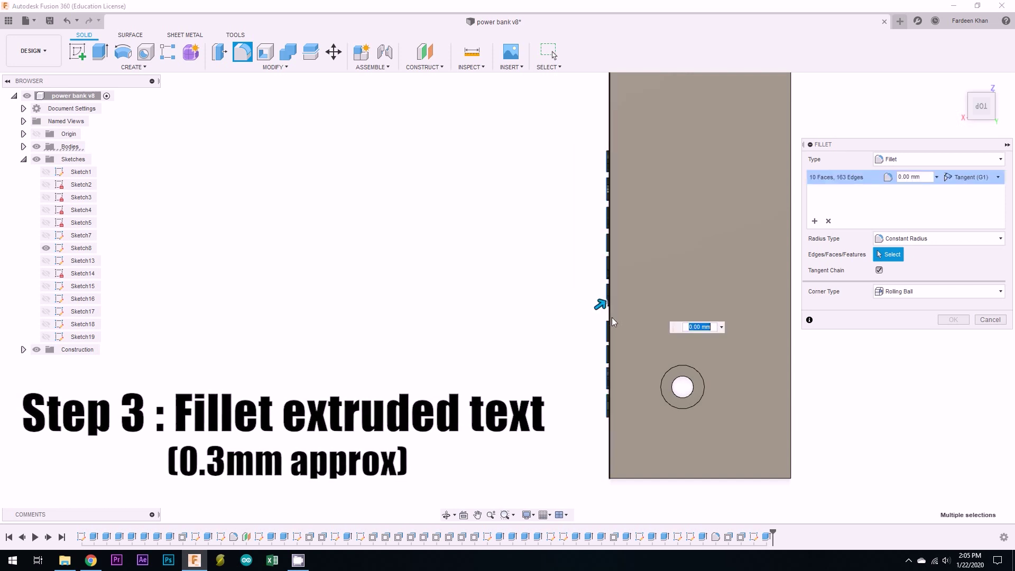
mouse_move(655, 297)
middle_mouse_down("shift")
mouse_move(603, 316)
mouse_move(667, 319)
middle_mouse_up("shift")
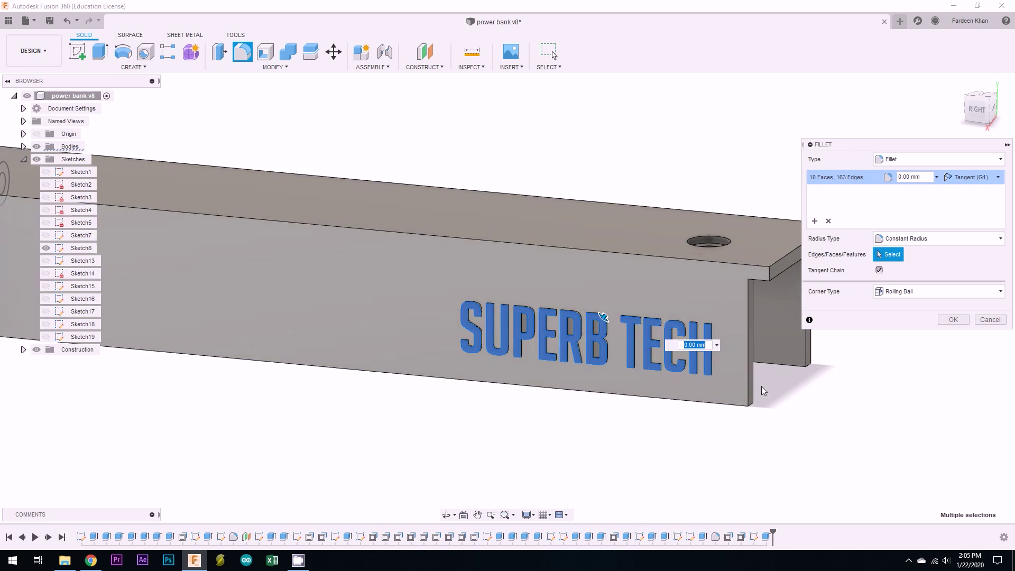
scroll(761, 391, "up", 2)
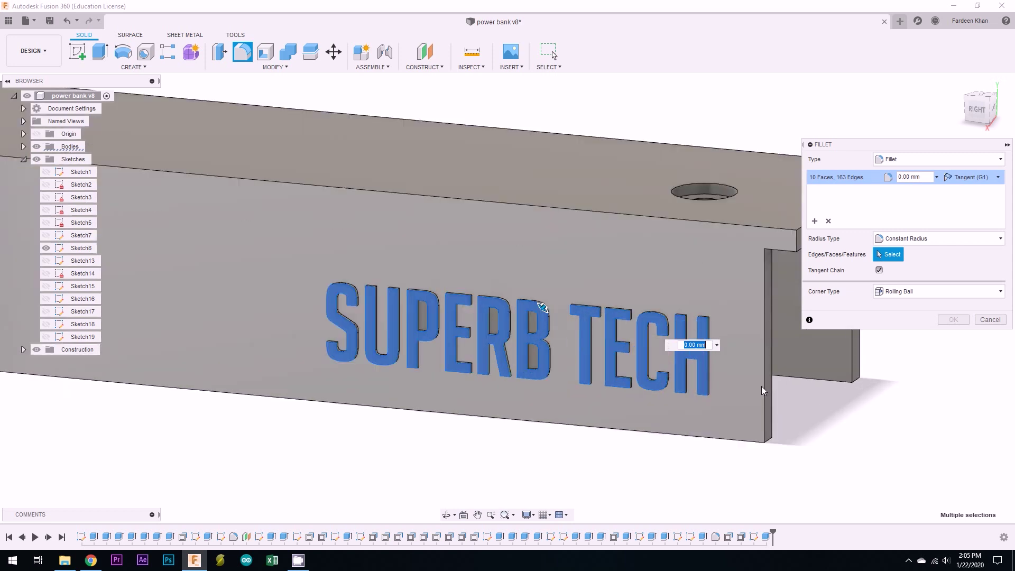
type(".2")
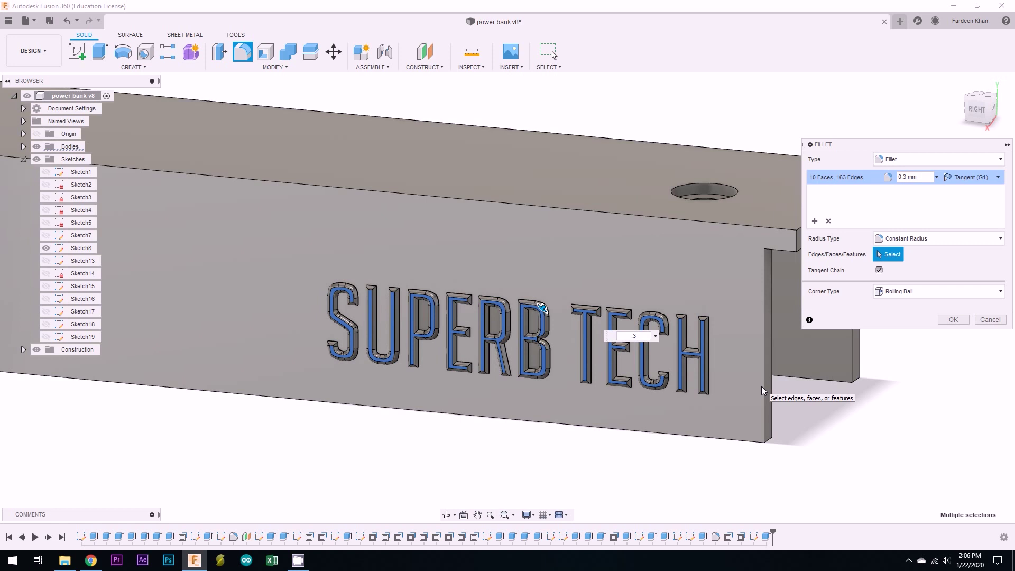
key("Return")
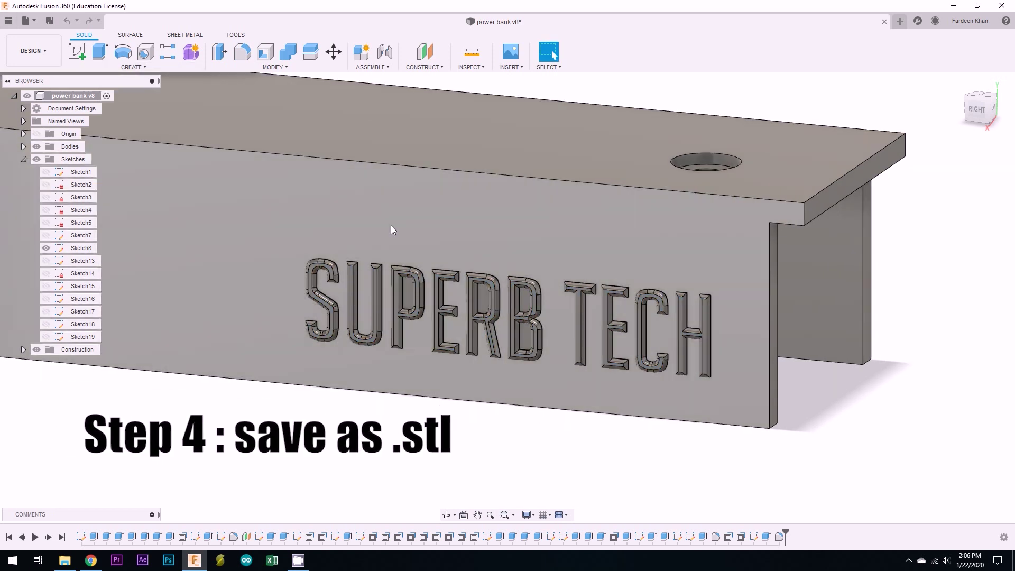
Step: Export Body2 as an STL file named Body3 in the power bank folder
left_click(24, 146)
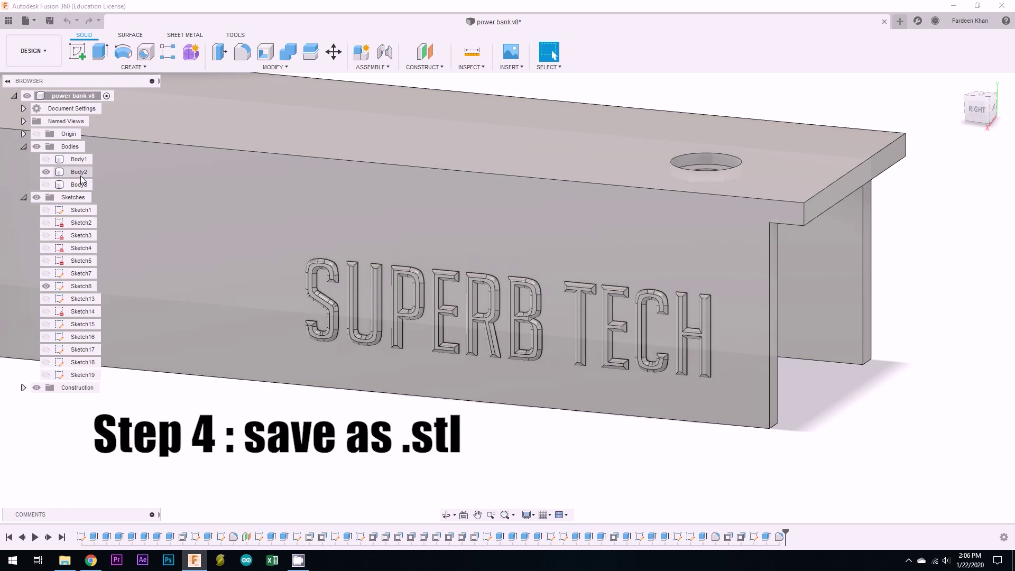
left_click(81, 173)
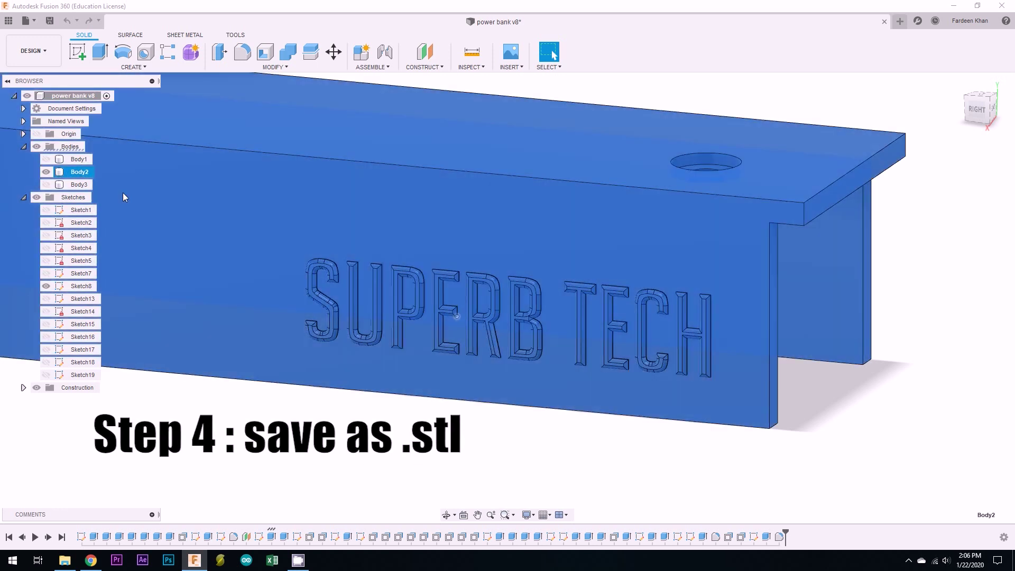
right_click(81, 174)
left_click(160, 282)
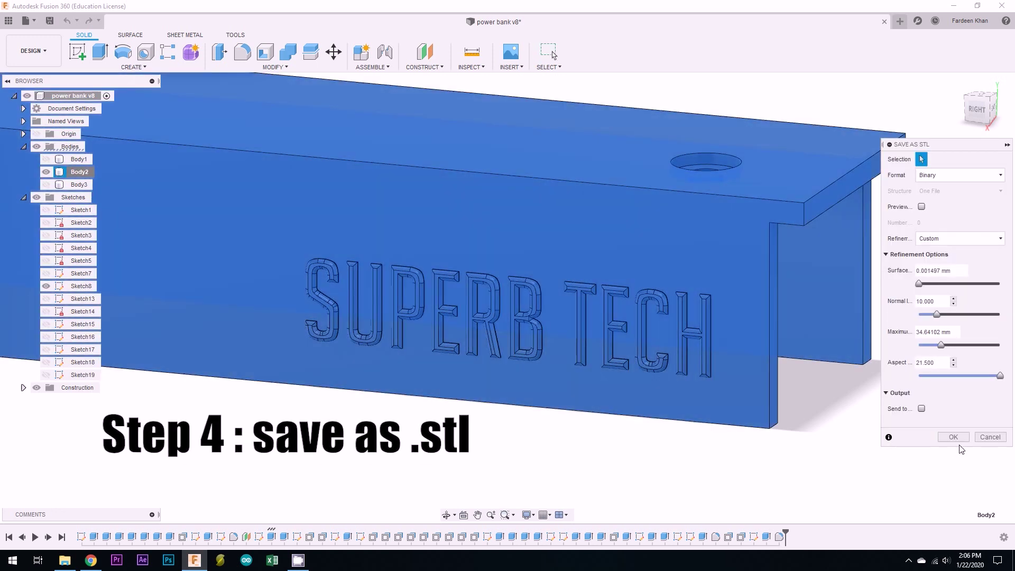
left_click(959, 440)
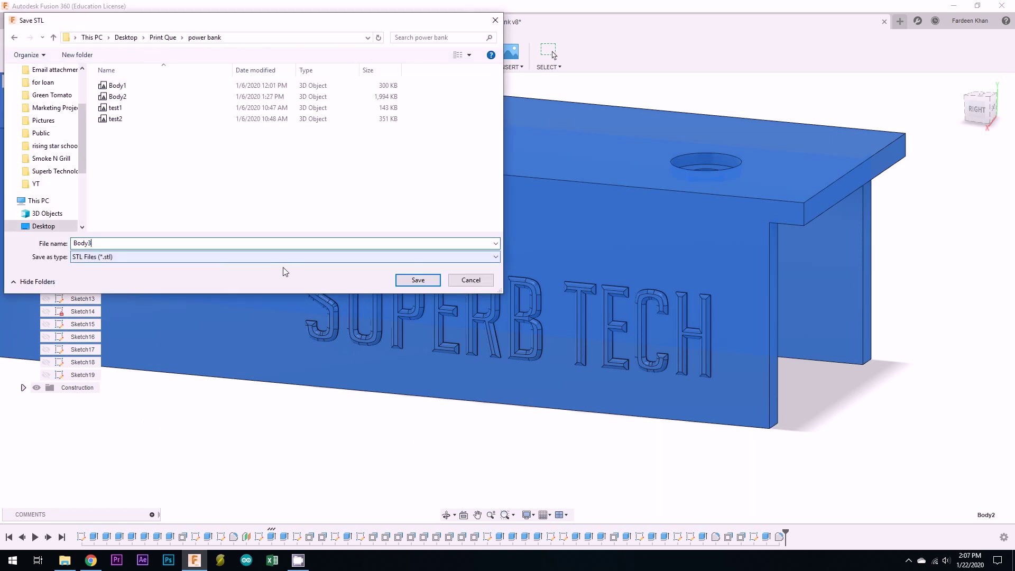
left_click(418, 279)
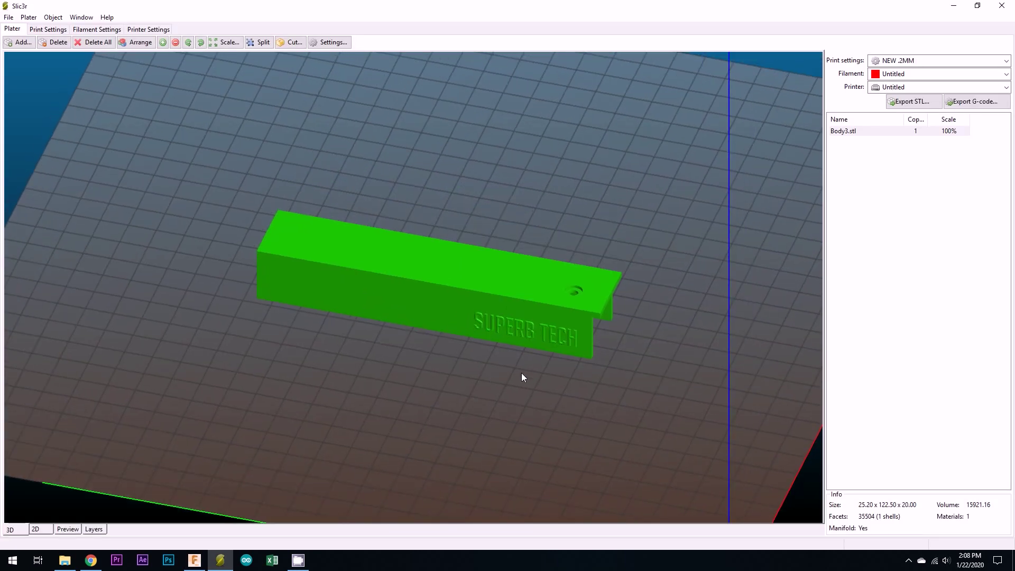
Step: Inspect the text layers of sliced Body3 in Preview, then save the G-code as Body3
left_click(553, 411)
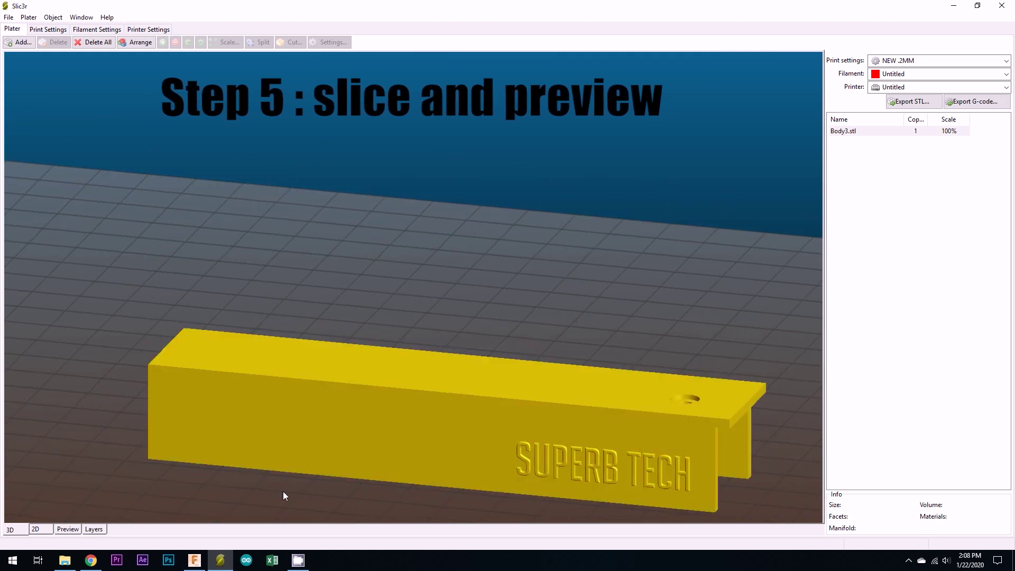
left_click(71, 529)
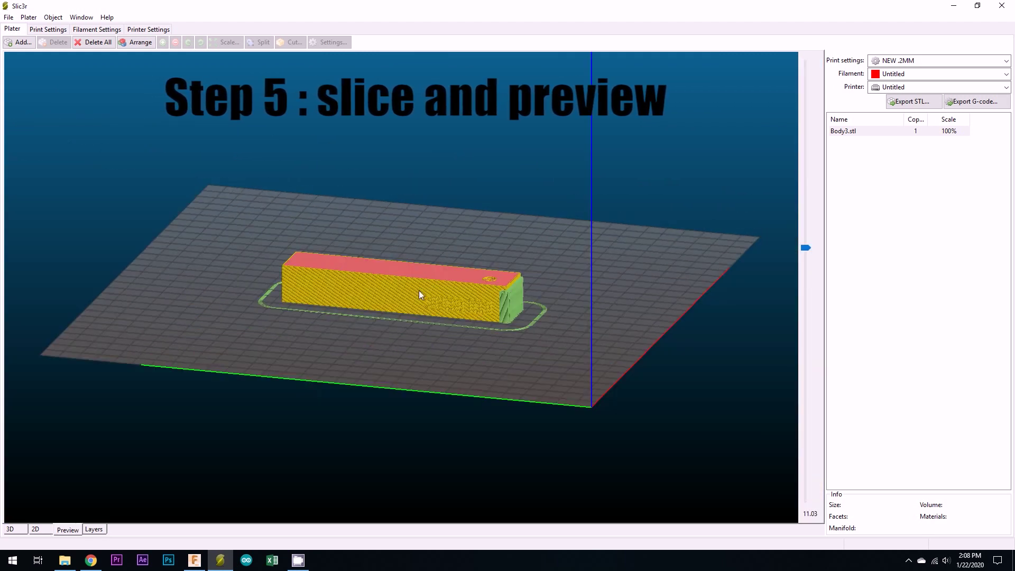
scroll(419, 290, "up", 2)
scroll(419, 291, "up", 1)
scroll(420, 289, "up", 3)
scroll(419, 289, "up", 1)
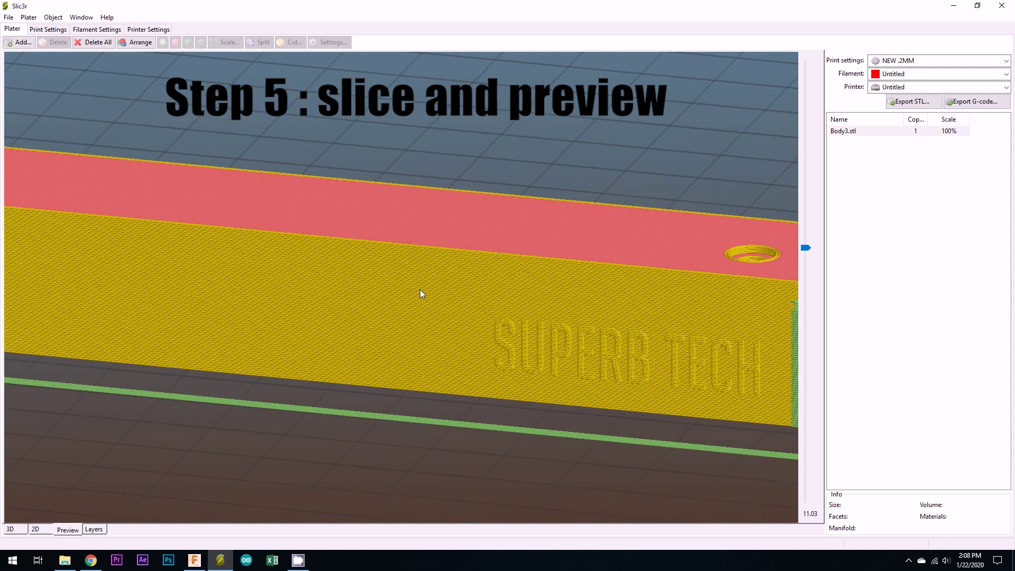
mouse_move(805, 249)
left_mouse_down()
mouse_move(805, 354)
mouse_move(793, 320)
mouse_move(811, 178)
mouse_move(809, 372)
mouse_move(816, 176)
left_mouse_up()
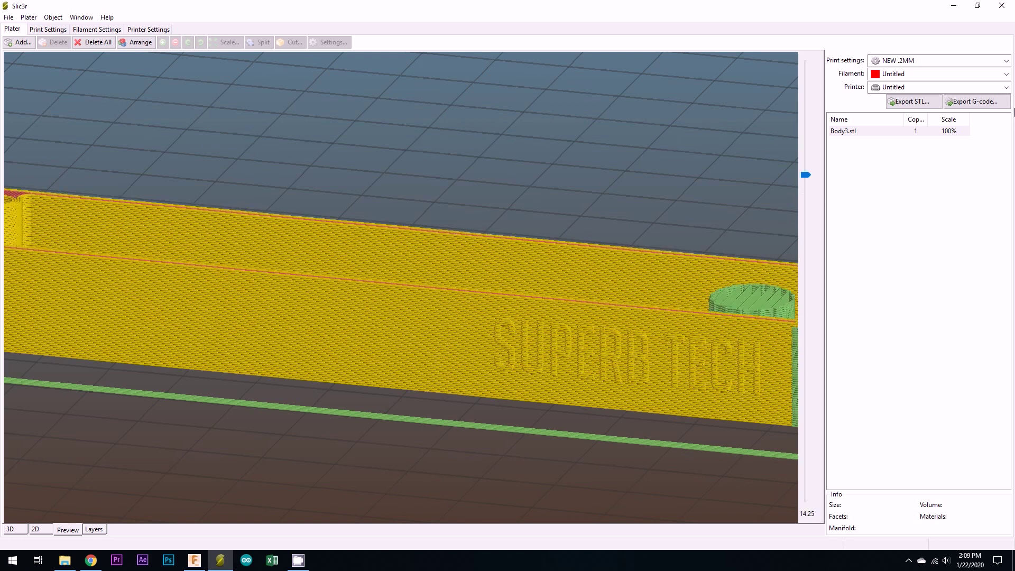
left_click(973, 105)
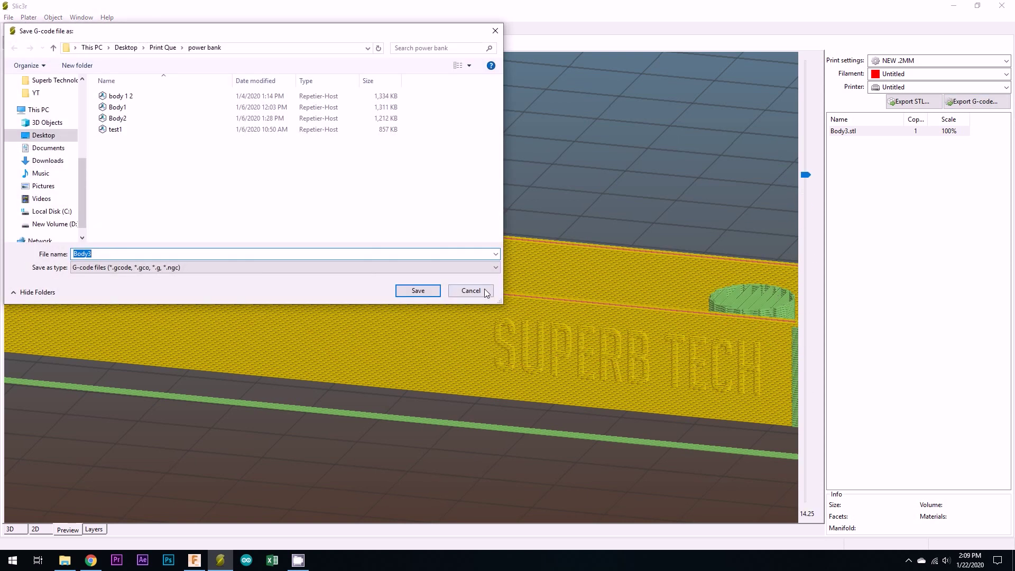
left_click(418, 294)
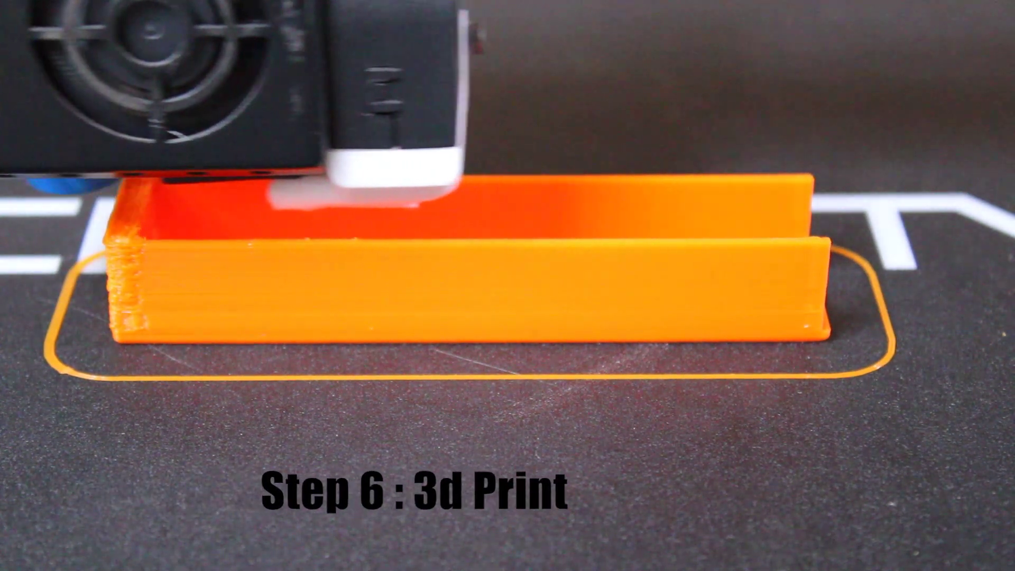